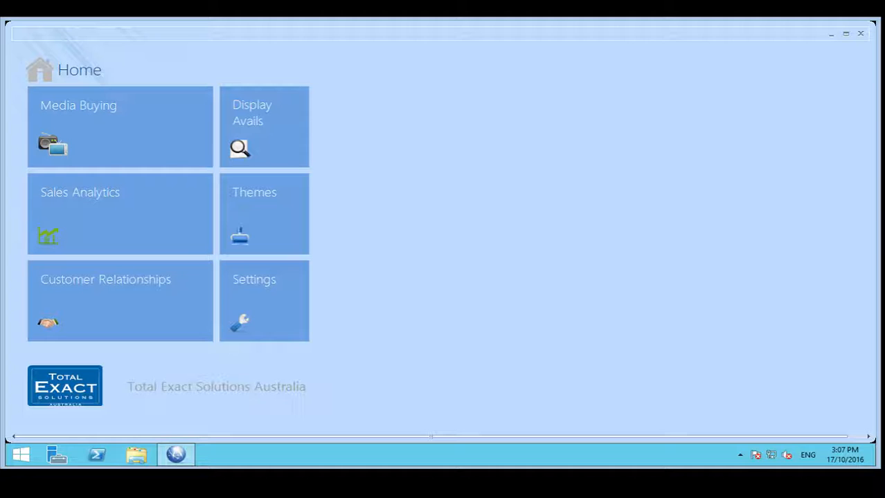
# Open Media Buying and start a new proposal.
pyautogui.click(94, 119)
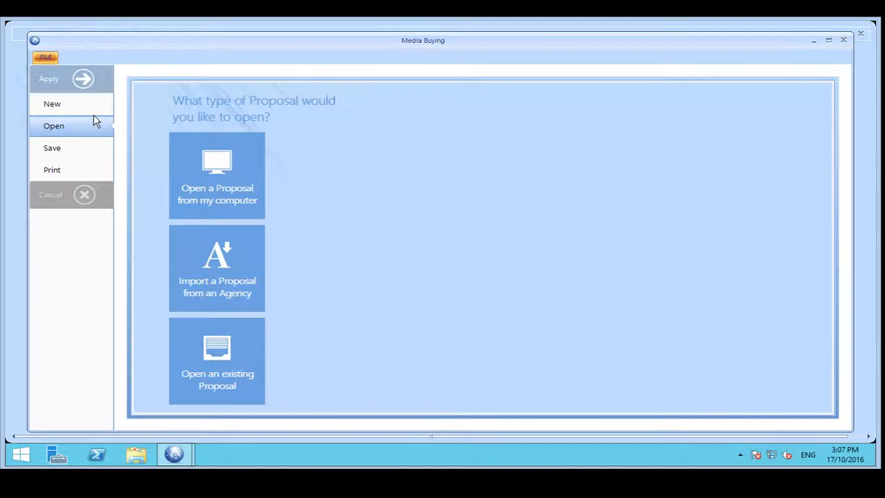
pyautogui.click(241, 142)
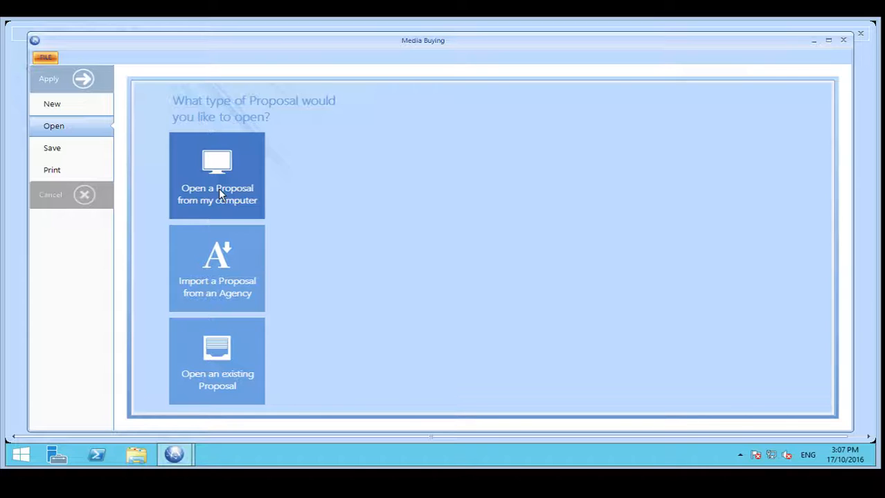
pyautogui.click(246, 233)
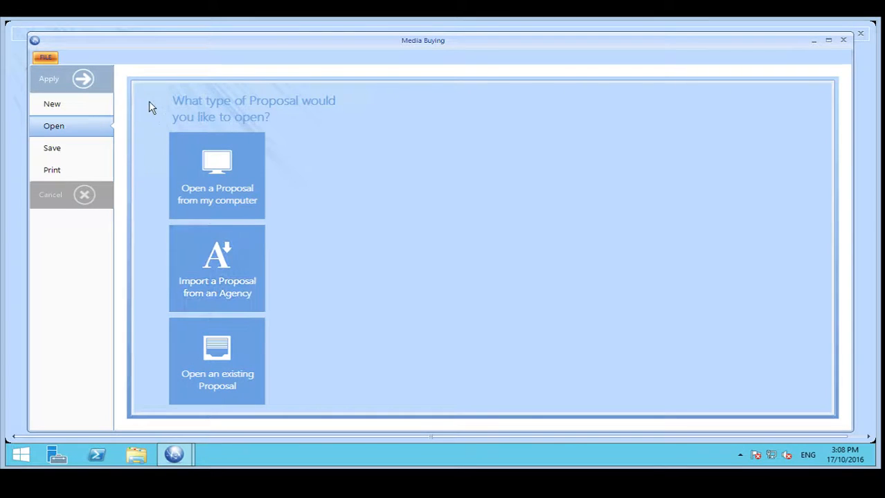
pyautogui.click(54, 105)
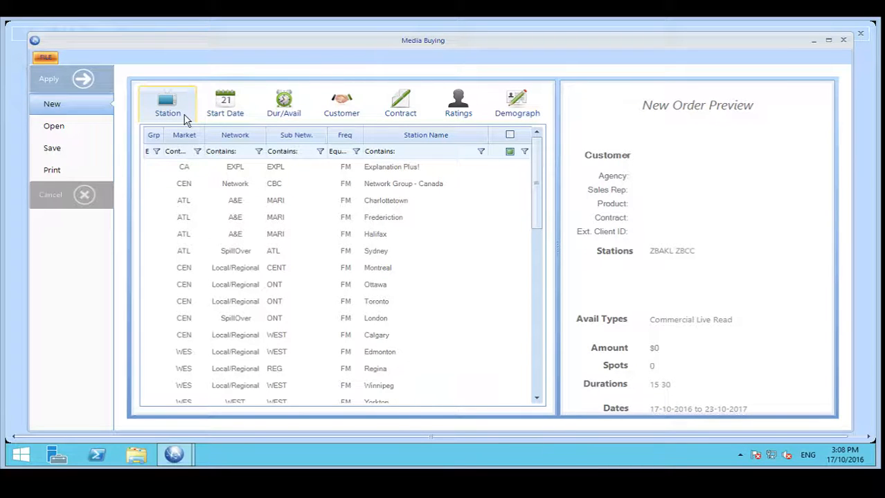
# Filter the station list to networks containing "imp", and add Kick FM - Brisbane to the selection and remove it again.
pyautogui.click(212, 119)
pyautogui.click(243, 151)
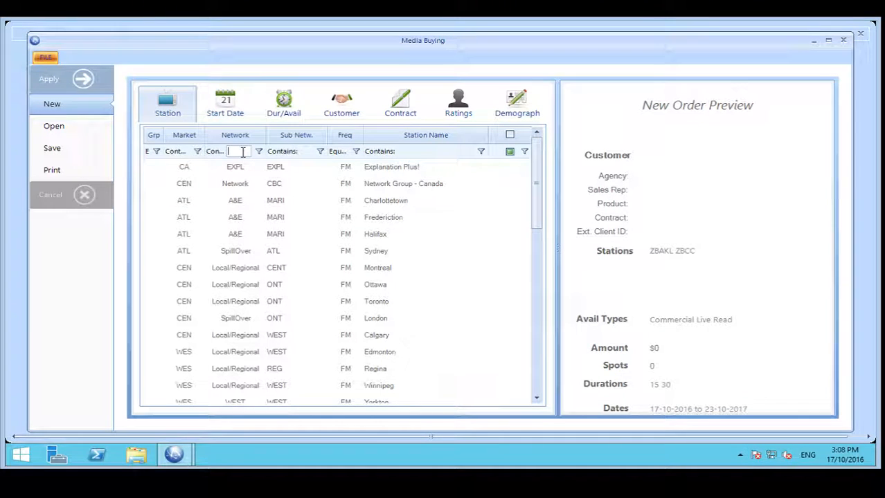
pyautogui.write('imp')
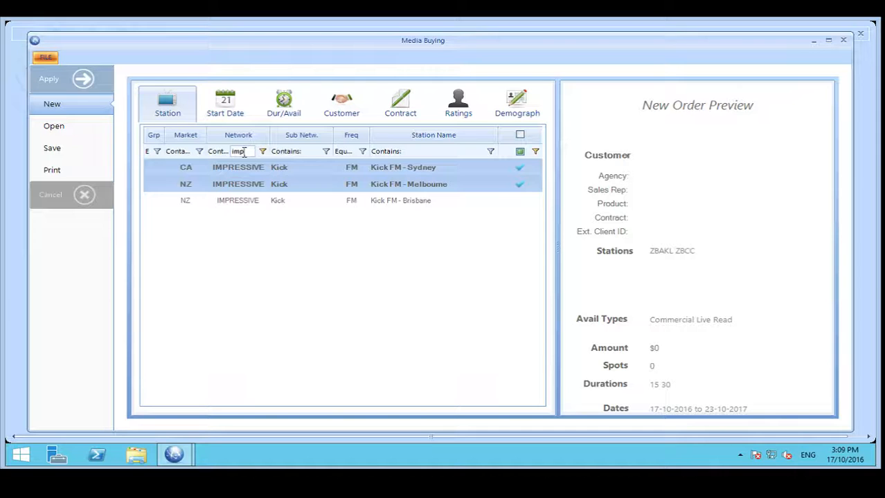
pyautogui.click(435, 207)
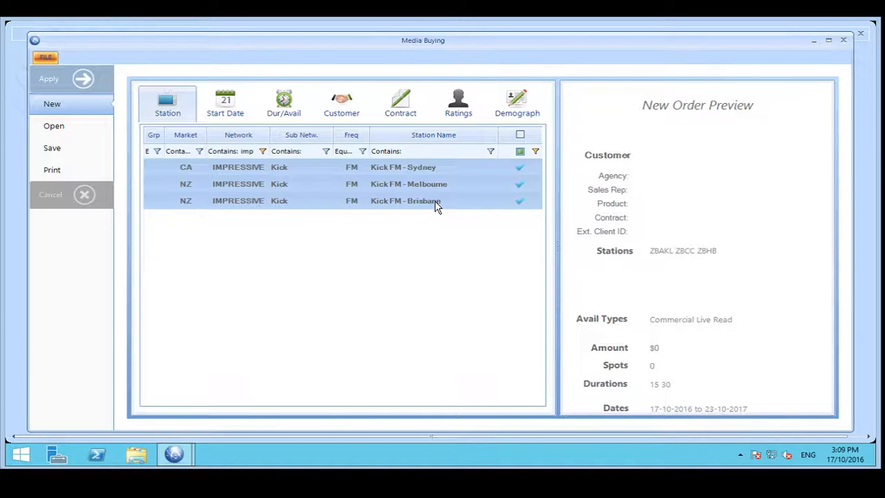
pyautogui.click(436, 206)
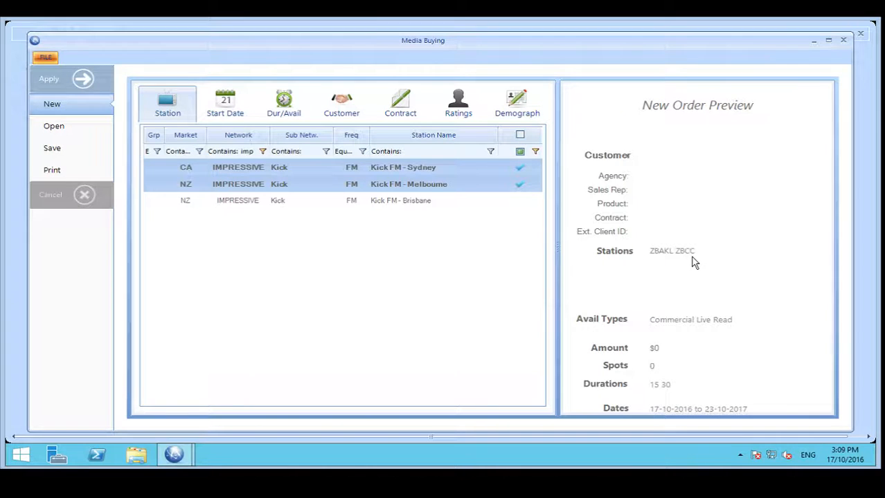
# Review the new order's start date and period options, spot durations and avail types.
pyautogui.click(222, 104)
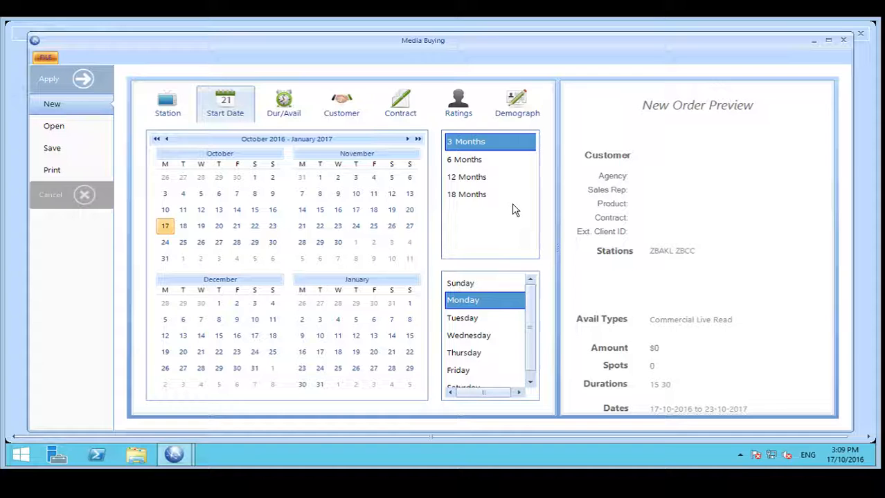
pyautogui.click(286, 123)
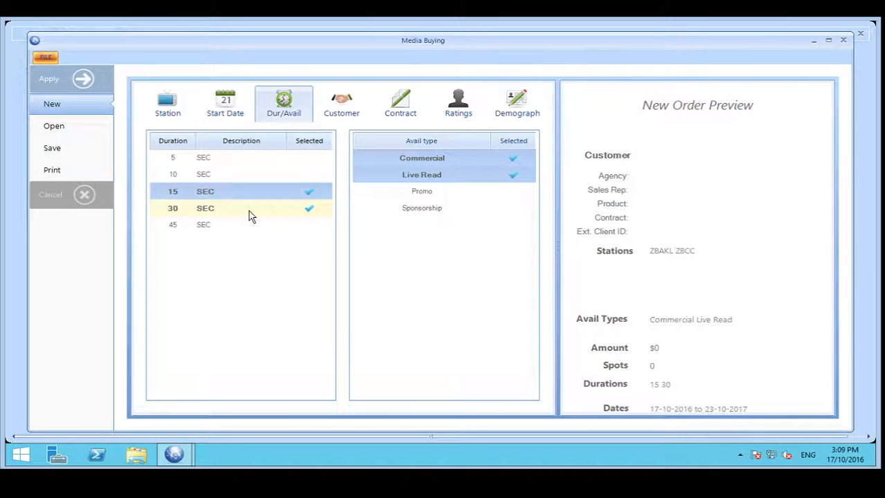
pyautogui.click(235, 197)
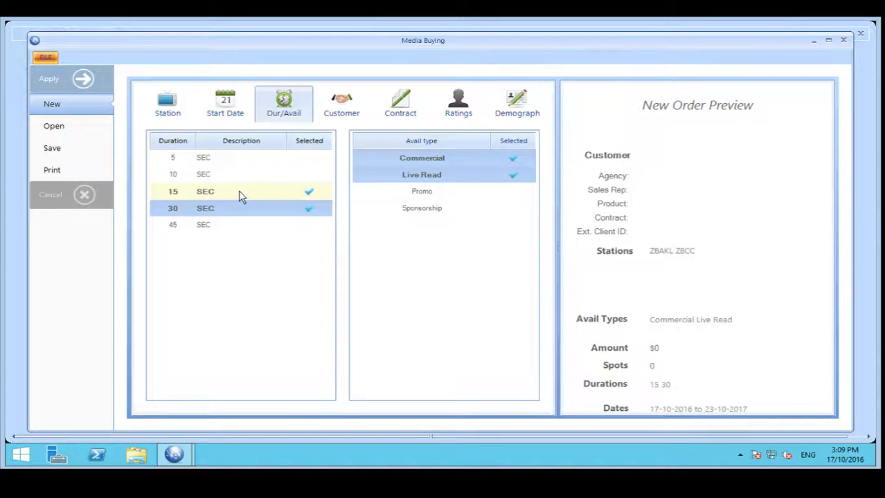
pyautogui.click(455, 182)
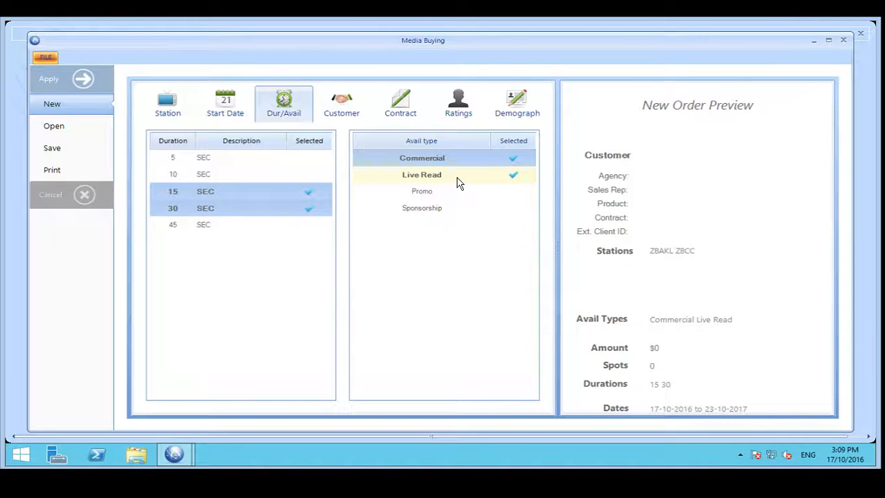
# Choose Blue Elephant Thai as the customer, then apply the new order and maximise its window.
pyautogui.click(345, 117)
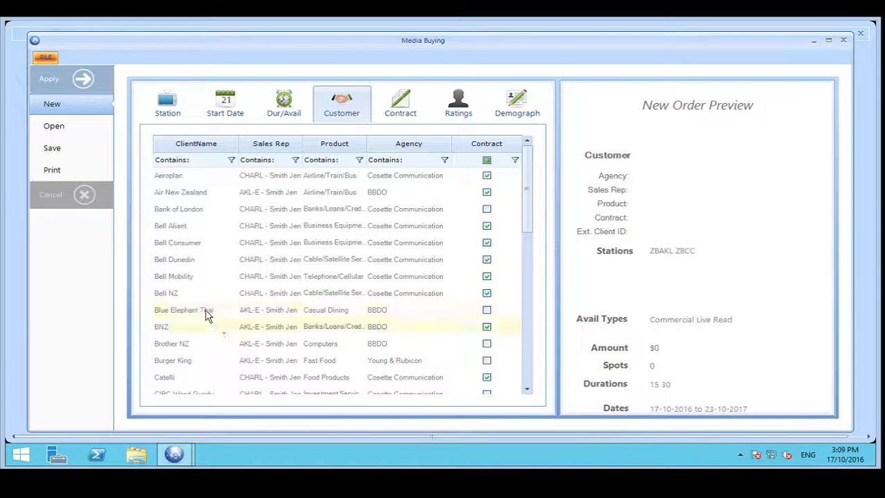
pyautogui.click(206, 315)
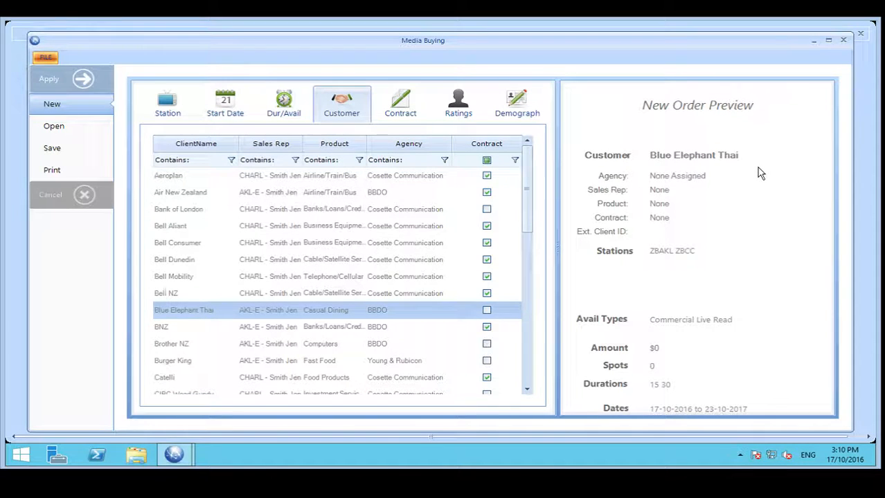
pyautogui.click(80, 80)
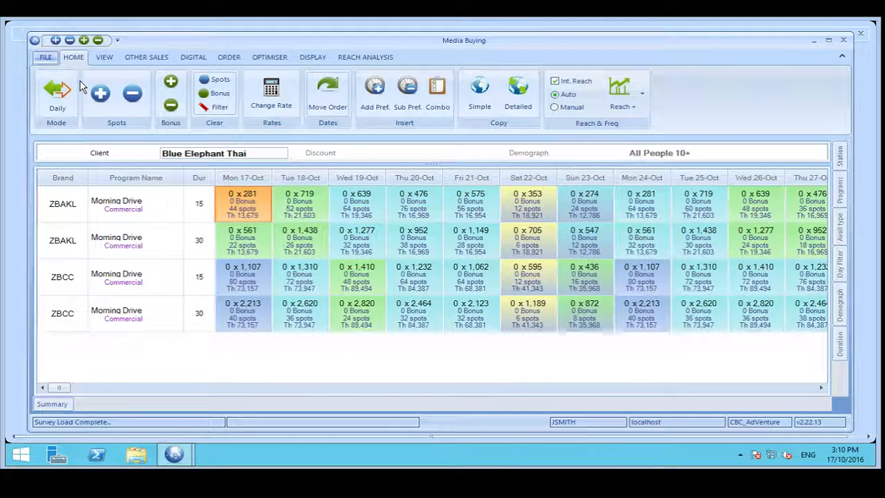
pyautogui.click(829, 42)
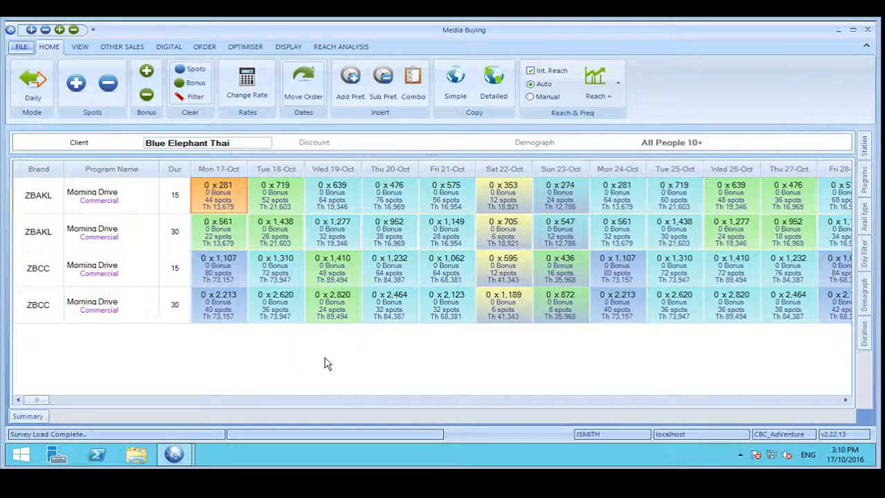
# Set the optimiser dollar budgets to 50000 for Kick FM - Sydney and 30000 for Kick FM - Melbourne, and build the campaign.
pyautogui.click(246, 47)
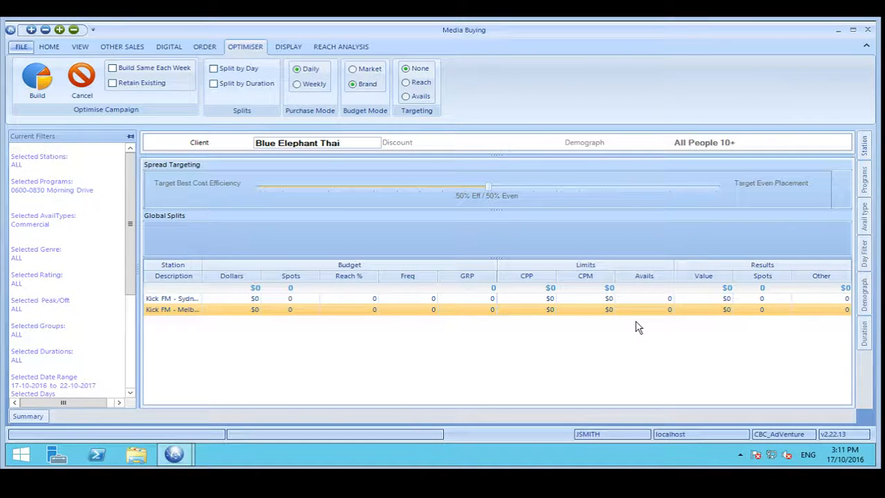
pyautogui.click(236, 301)
pyautogui.write('50000')
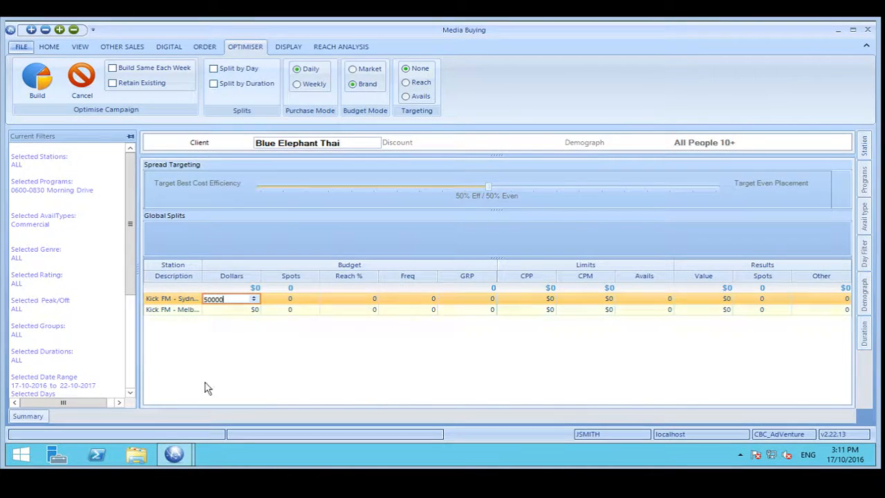
pyautogui.click(226, 311)
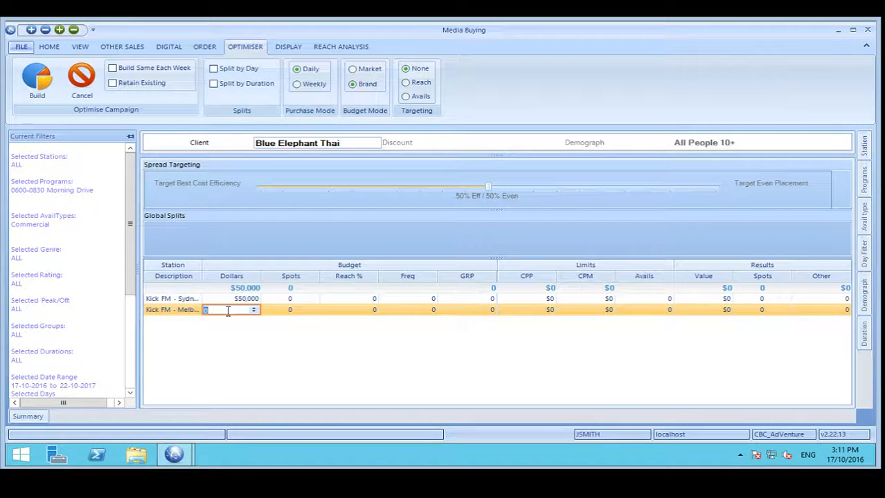
pyautogui.write('30000')
pyautogui.click(39, 77)
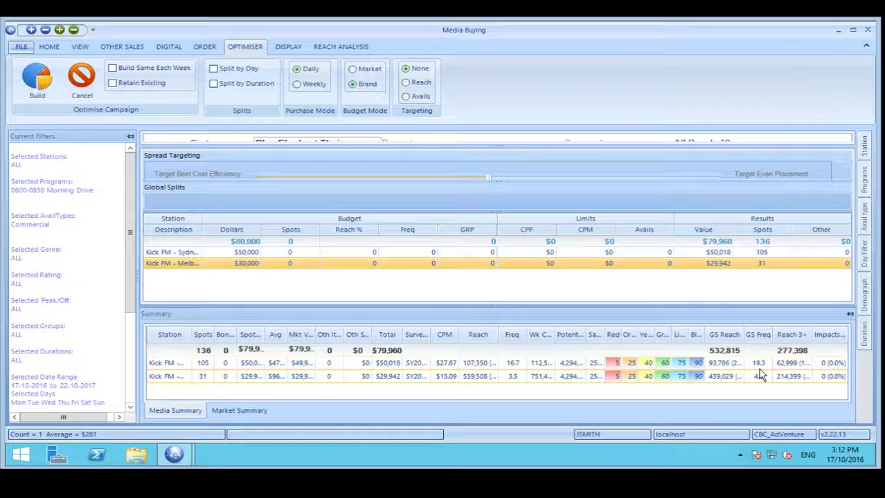
pyautogui.click(850, 314)
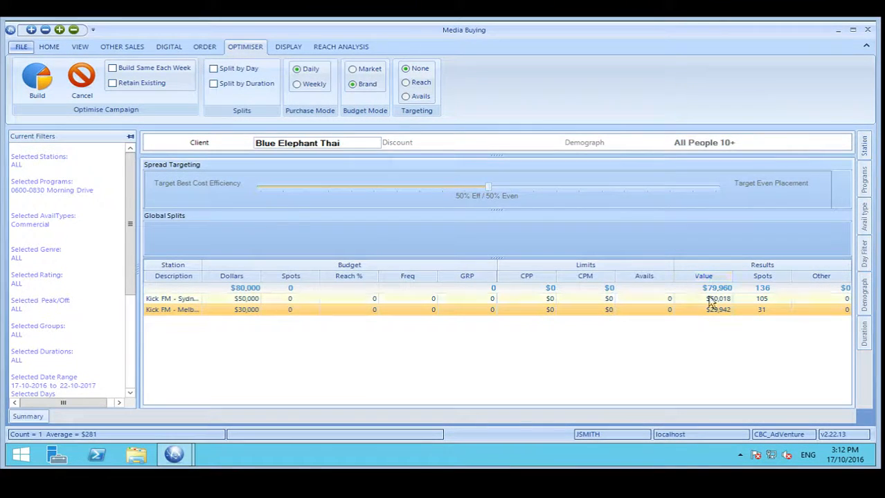
# Examine the order details with the weekly spot lines of stations ZBAKL and ZBCC expanded.
pyautogui.click(205, 48)
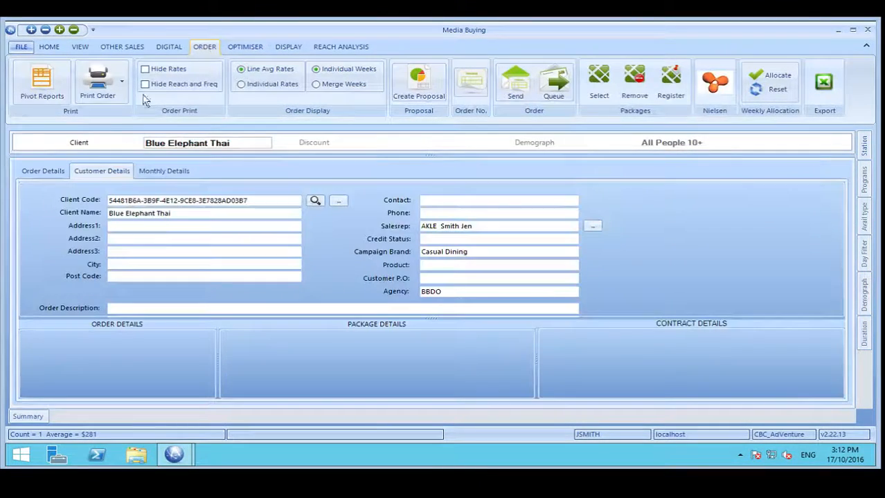
pyautogui.click(50, 172)
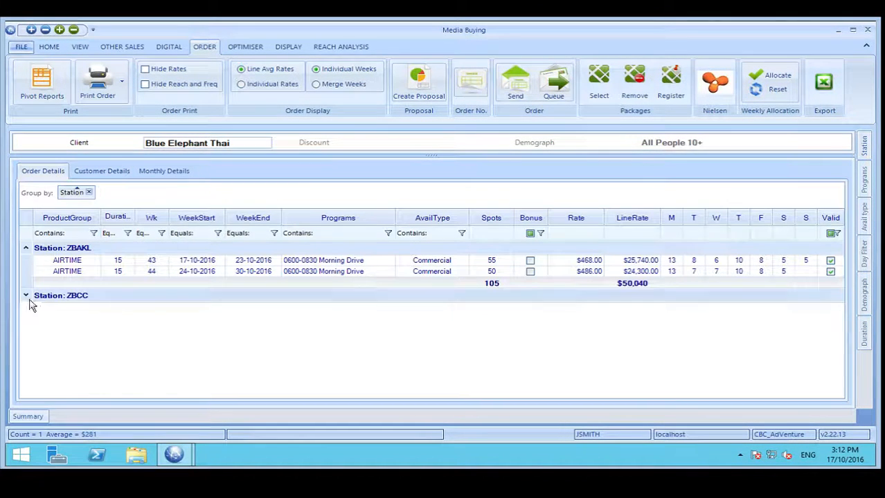
pyautogui.click(27, 297)
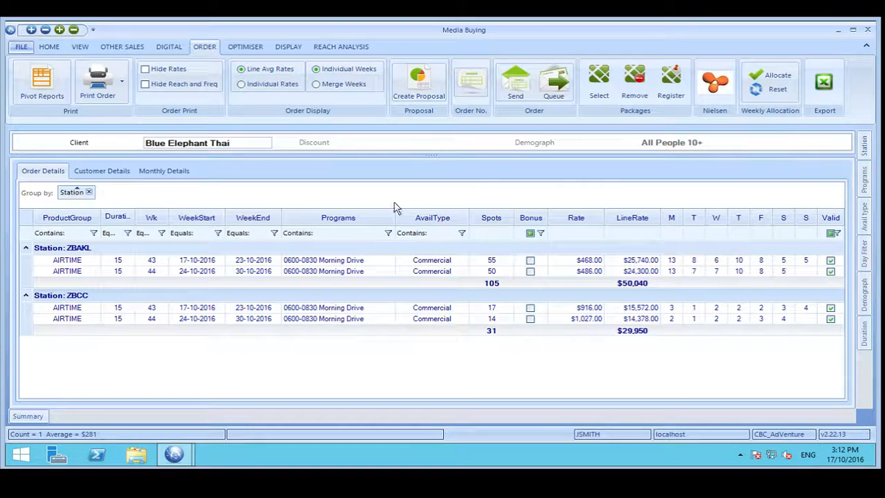
# Enable the optimiser's split by day and set the Saturday and Sunday shares to 0%.
pyautogui.click(255, 51)
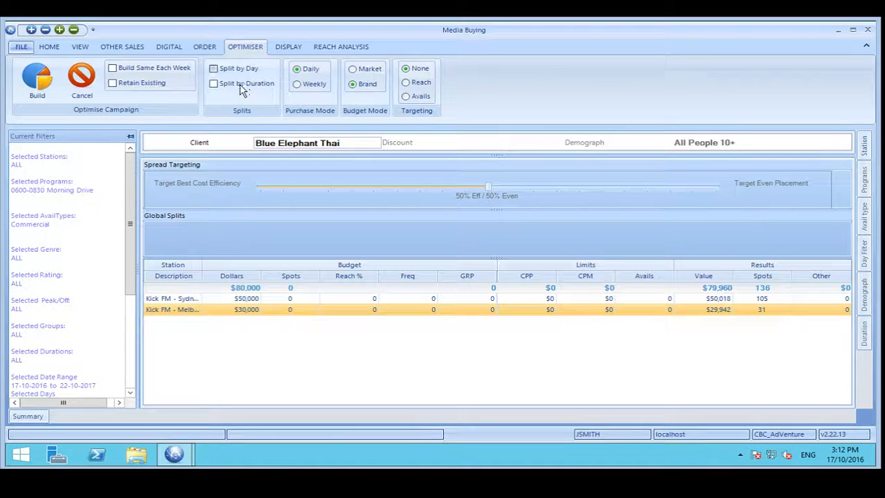
pyautogui.click(214, 70)
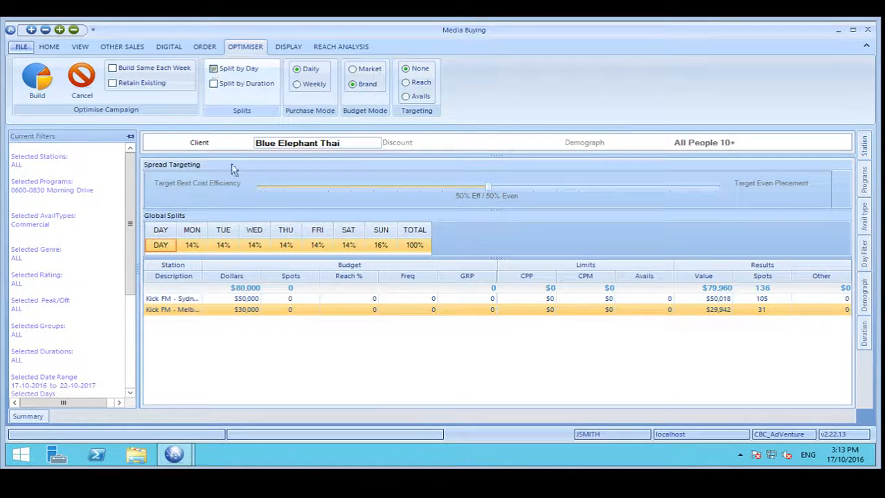
pyautogui.click(350, 245)
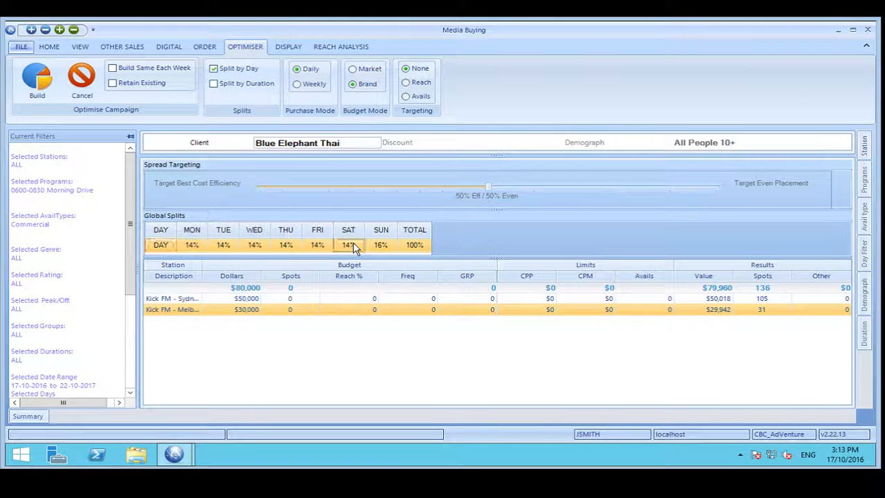
pyautogui.write('0')
pyautogui.click(388, 245)
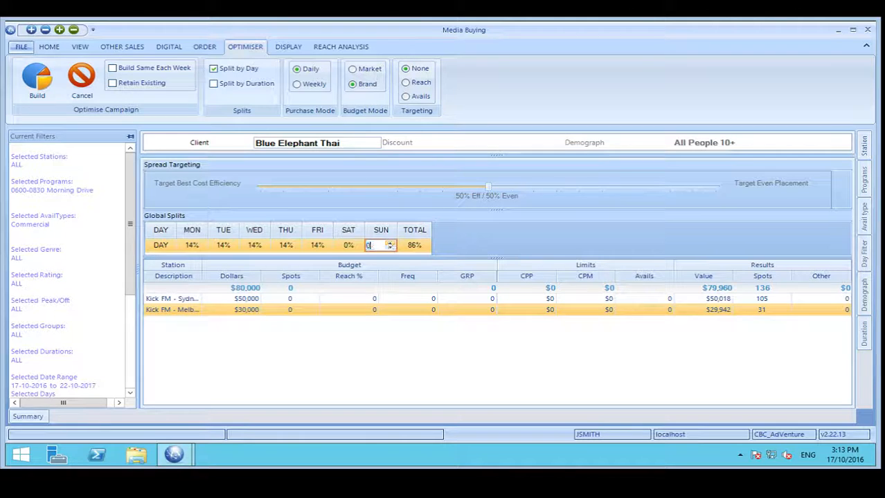
pyautogui.write('0')
# Set the Monday, Tuesday, Wednesday, Thursday and Friday shares to 20% each and rebuild the campaign.
pyautogui.click(192, 245)
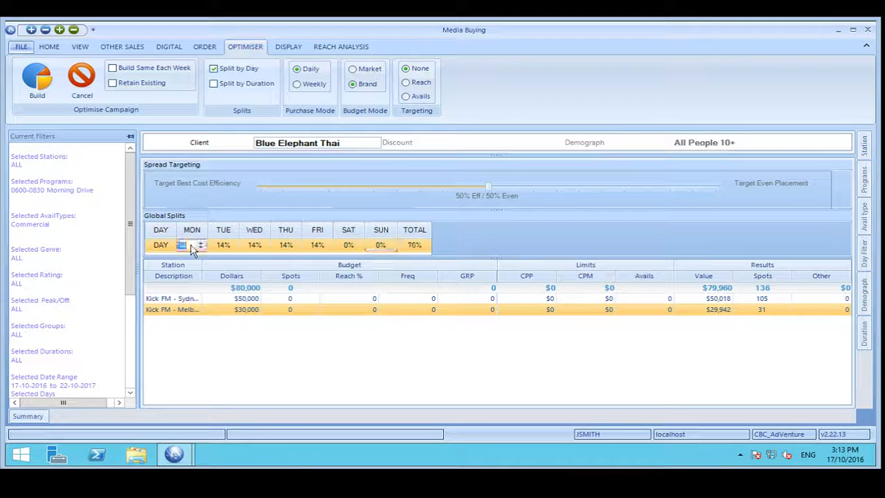
pyautogui.write('20')
pyautogui.press('Tab')
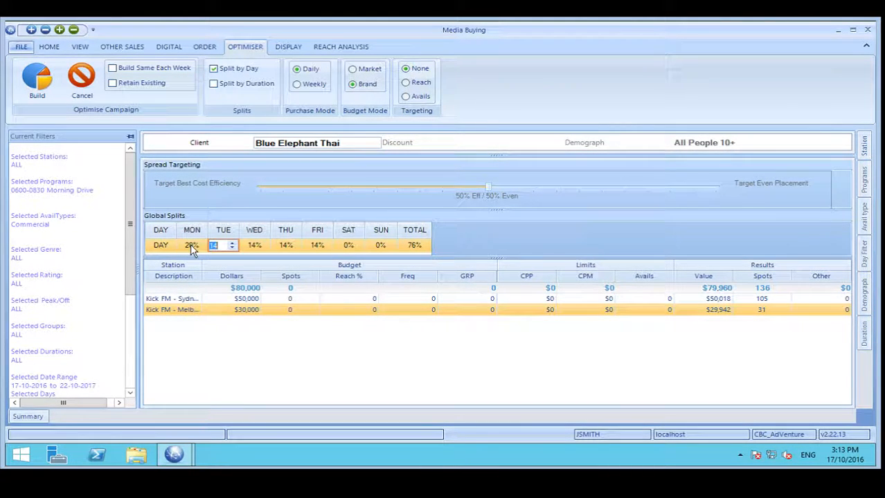
pyautogui.write('20')
pyautogui.press('Tab')
pyautogui.write('20')
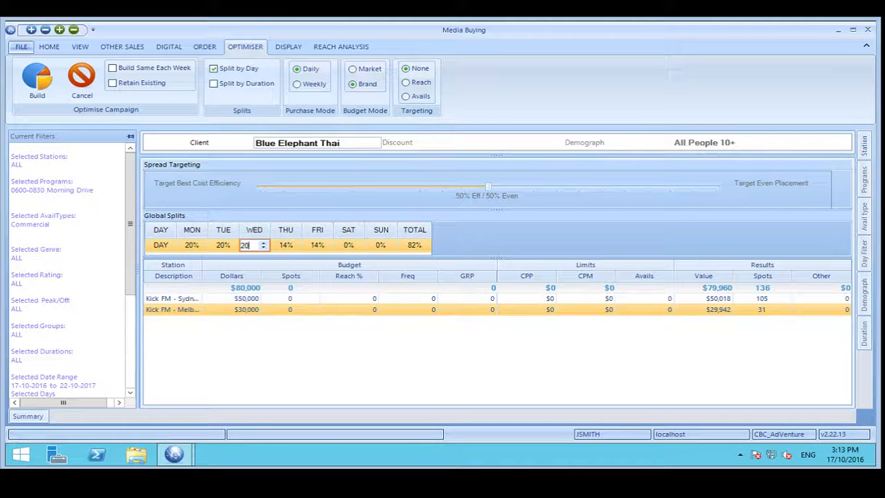
pyautogui.press('Tab')
pyautogui.write('20')
pyautogui.press('Tab')
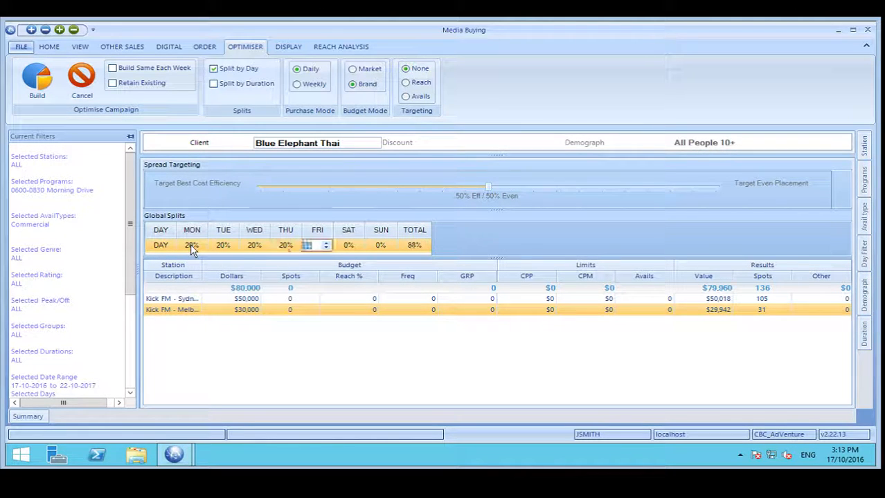
pyautogui.write('20')
pyautogui.press('Tab')
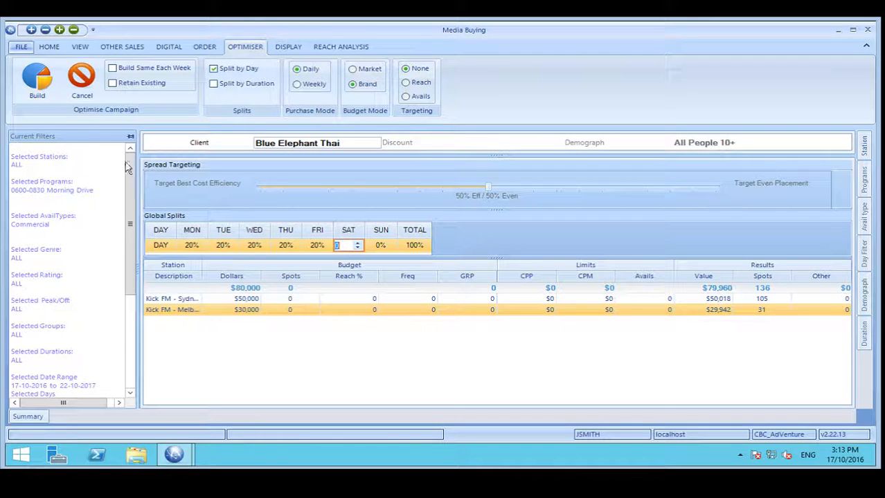
pyautogui.click(41, 80)
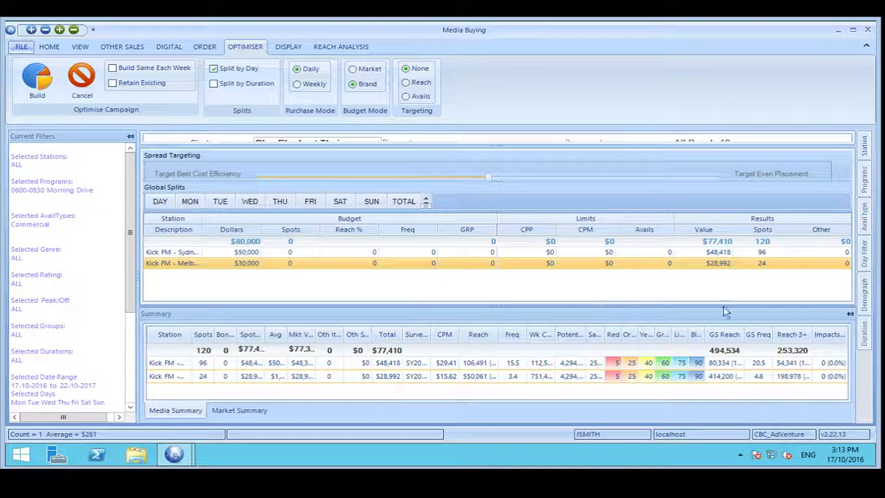
pyautogui.click(849, 314)
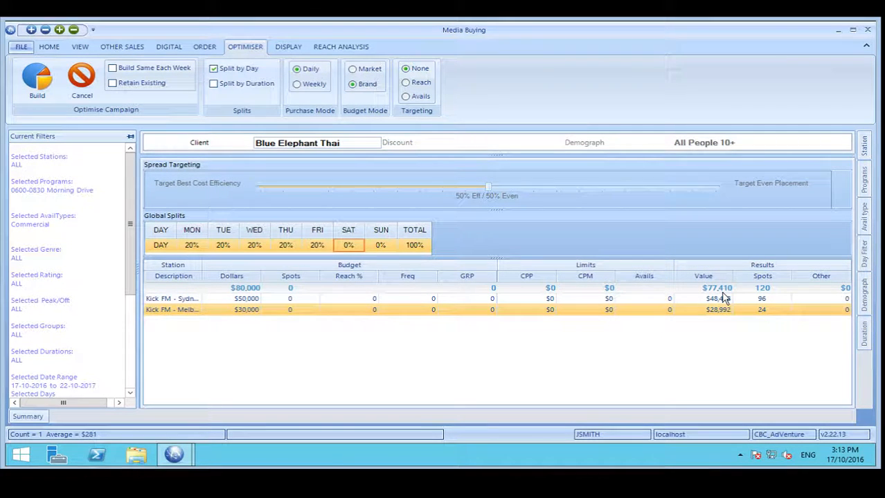
# Check the rebuilt campaign's order details and enable the optimiser's split by duration alongside the split by day.
pyautogui.click(205, 47)
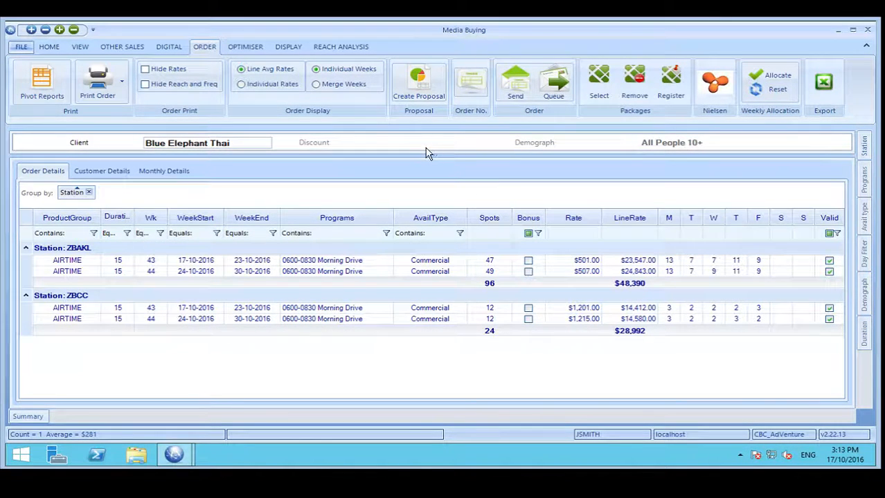
pyautogui.click(245, 48)
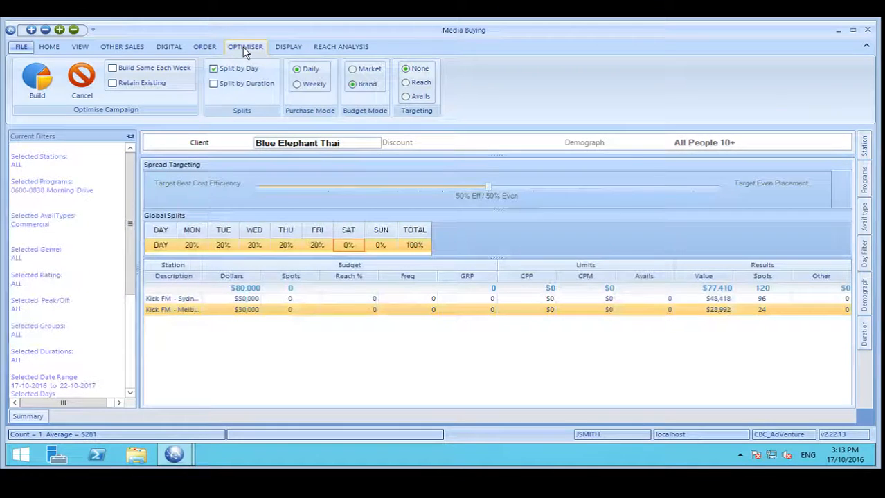
pyautogui.click(215, 83)
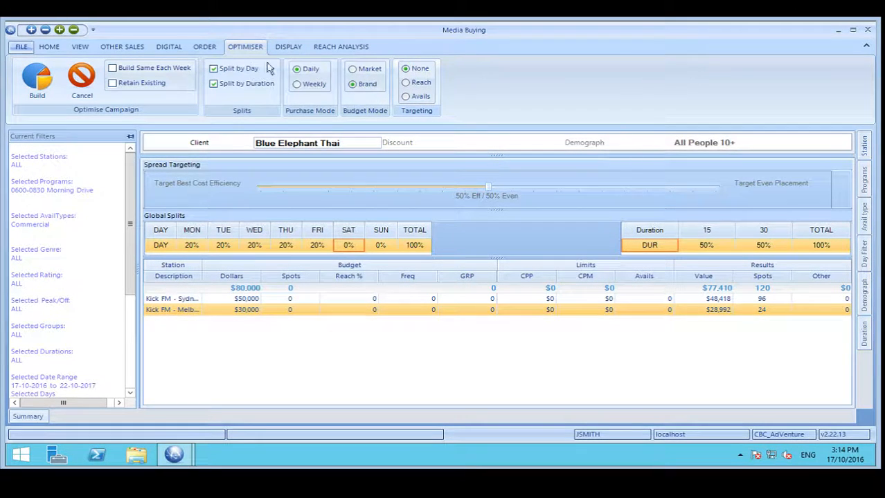
# Print the order for stations ZBAKL and ZBCC to an Excel workbook, view it and return to Media Buying.
pyautogui.click(205, 48)
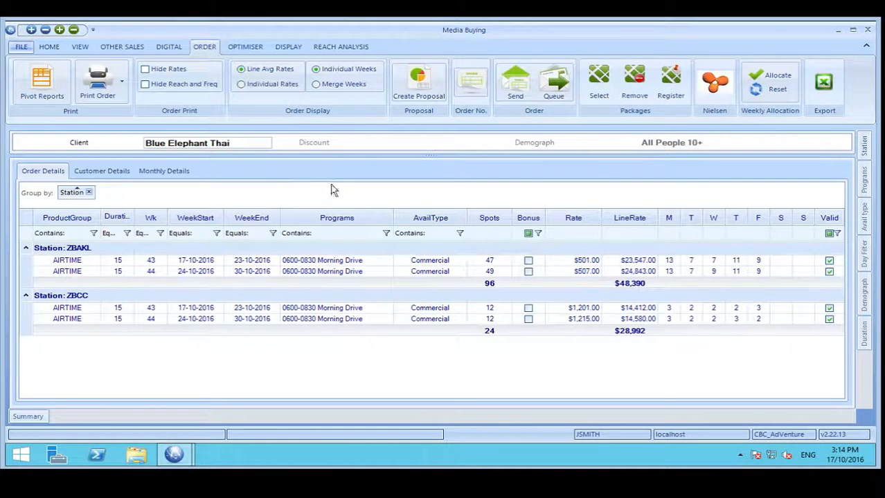
pyautogui.click(101, 88)
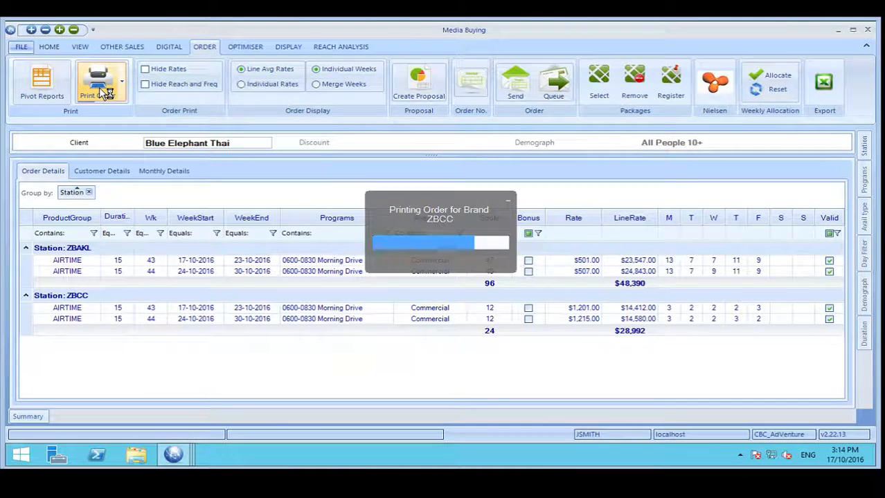
pyautogui.click(208, 273)
pyautogui.click(225, 457)
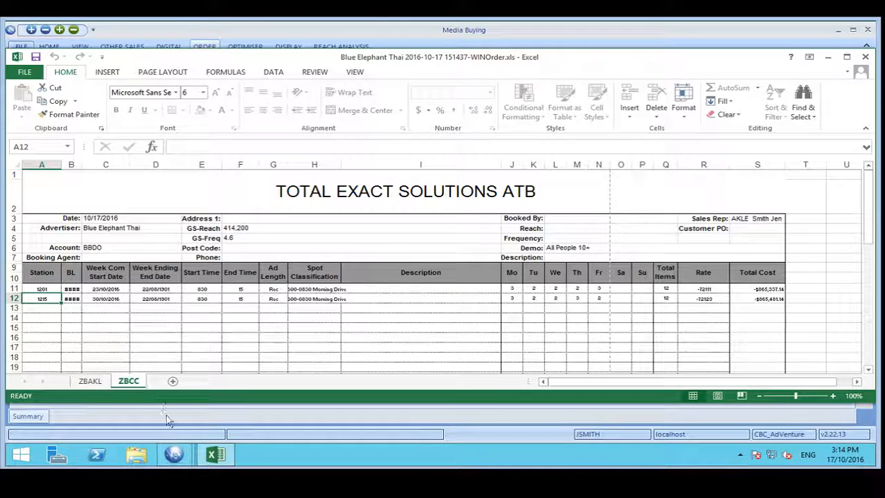
pyautogui.click(177, 458)
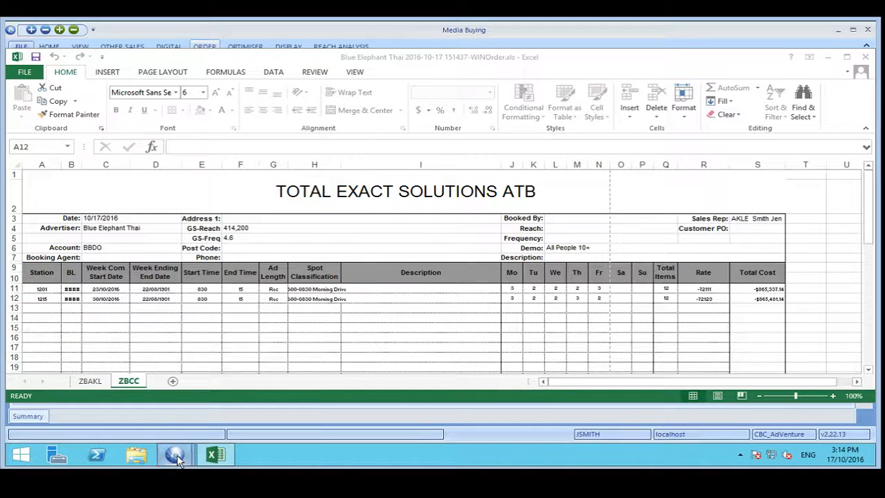
pyautogui.click(249, 396)
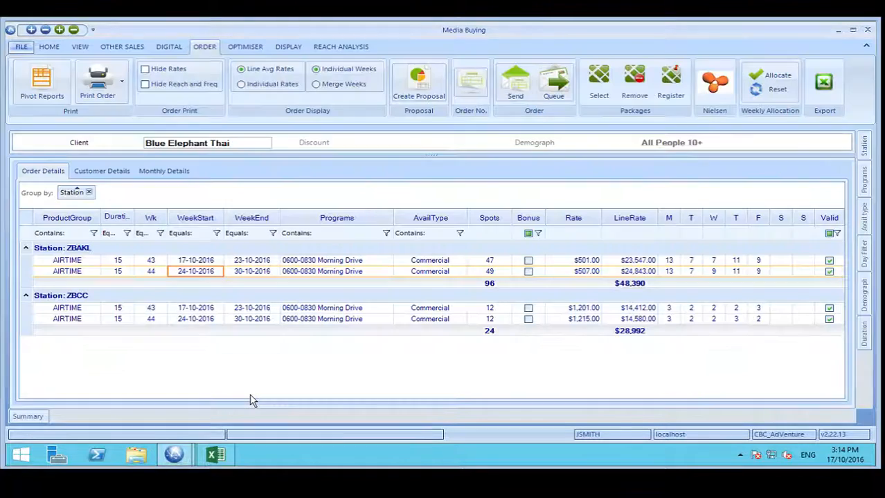
# Create a client proposal for the order from the Sample8.doc template.
pyautogui.click(420, 81)
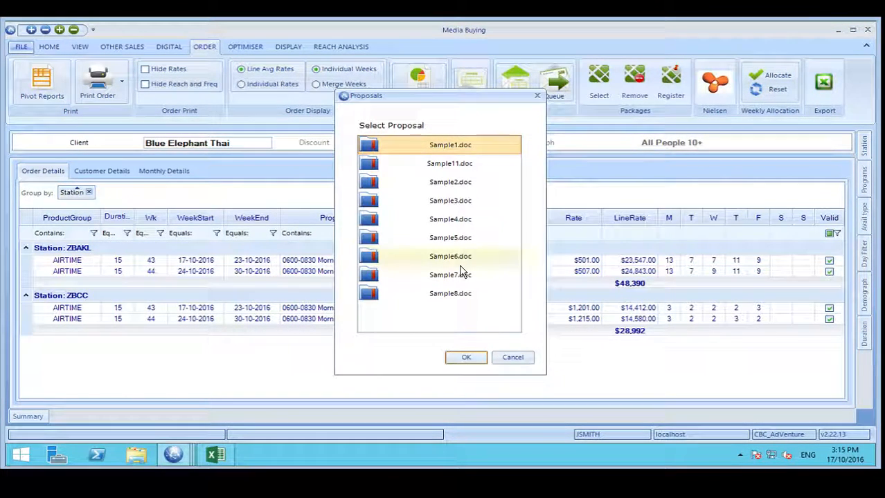
pyautogui.click(463, 295)
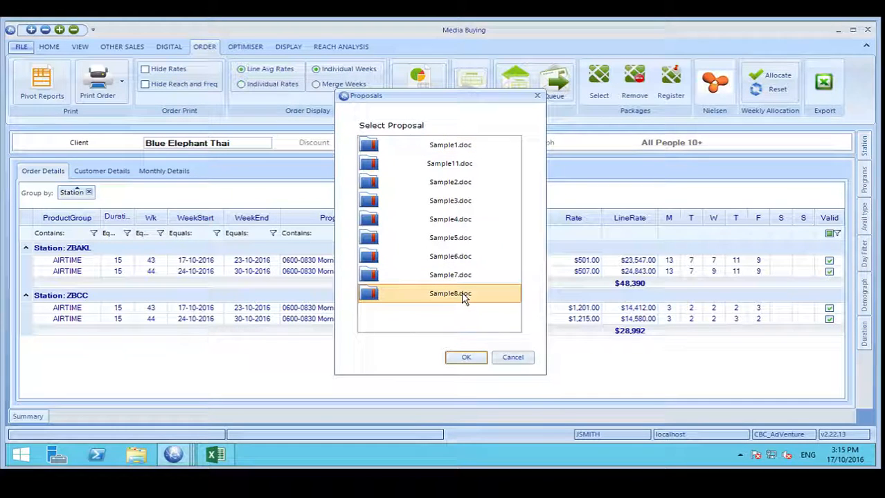
pyautogui.click(471, 357)
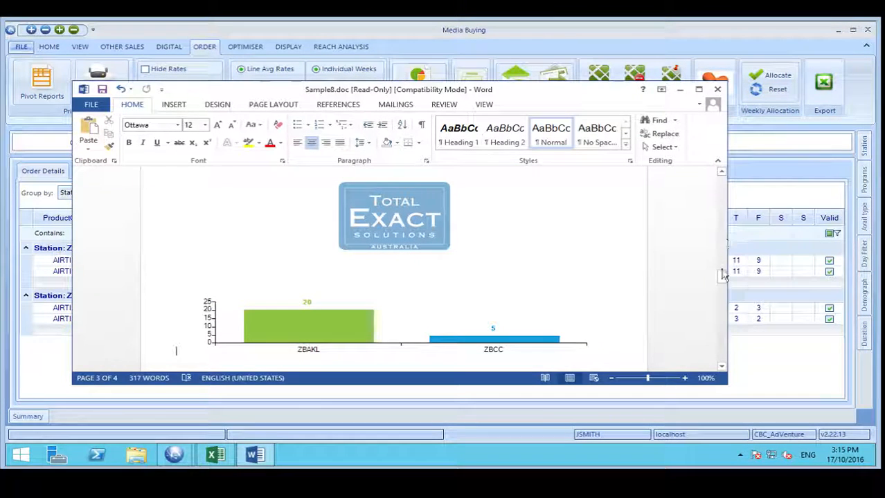
# Review the proposal's spend, spots and average rate summaries, station charts and signature page, and minimise the document.
pyautogui.moveTo(722, 276); pyautogui.dragTo(723, 235)
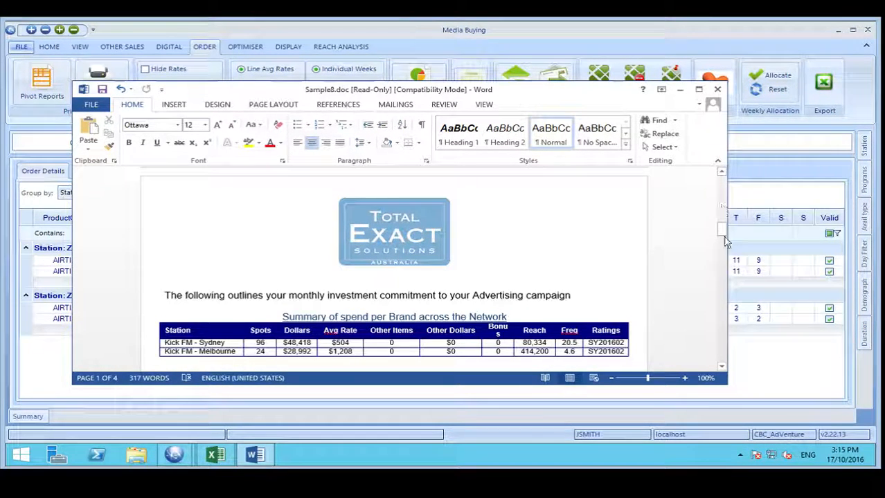
pyautogui.click(724, 273)
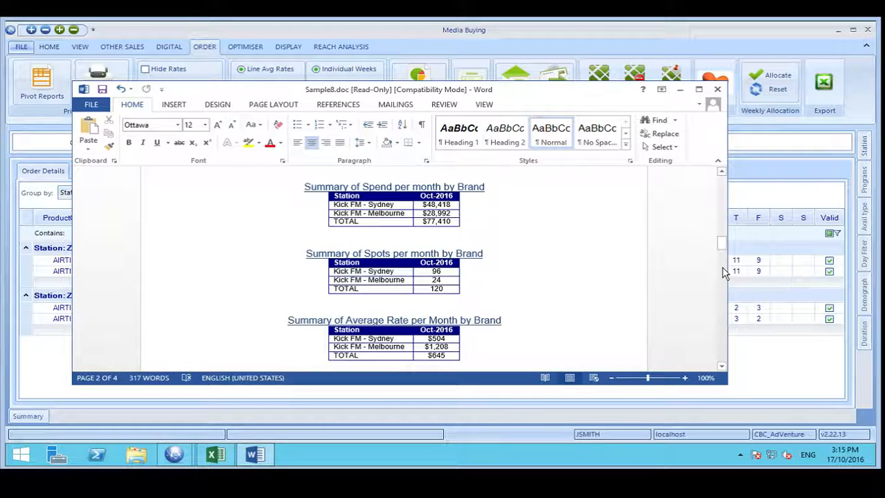
pyautogui.click(724, 274)
pyautogui.click(722, 273)
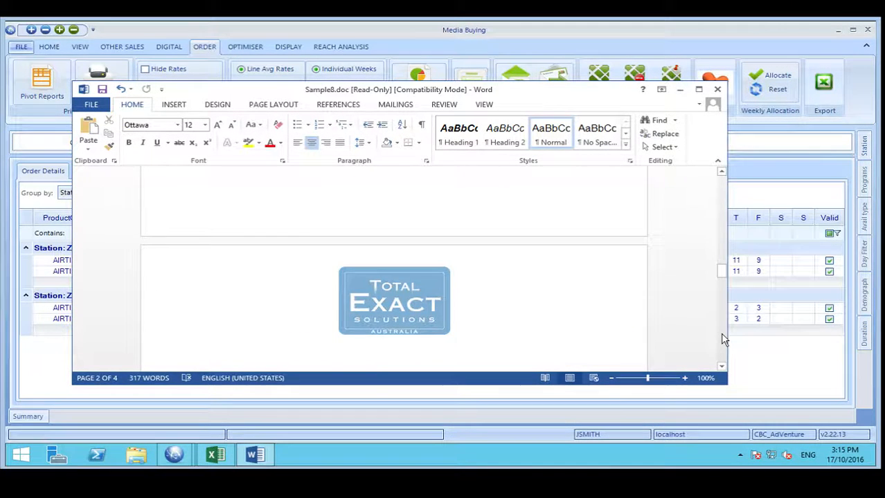
pyautogui.click(723, 340)
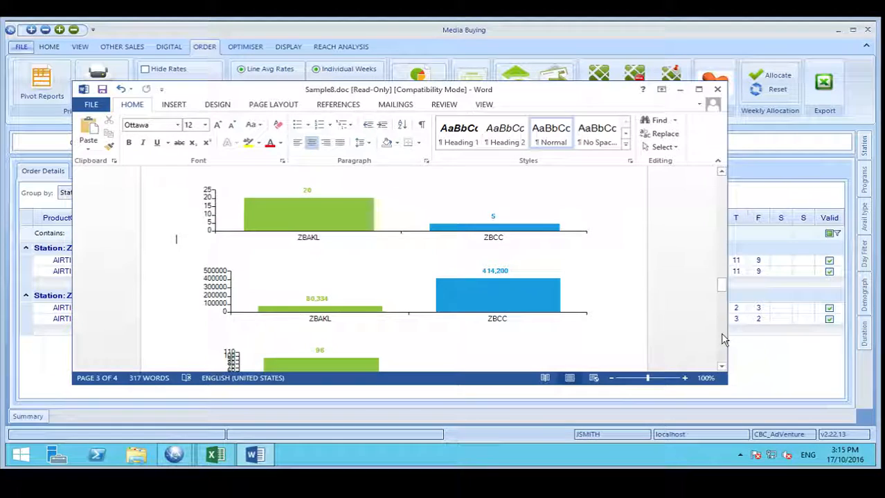
pyautogui.click(723, 340)
pyautogui.click(723, 339)
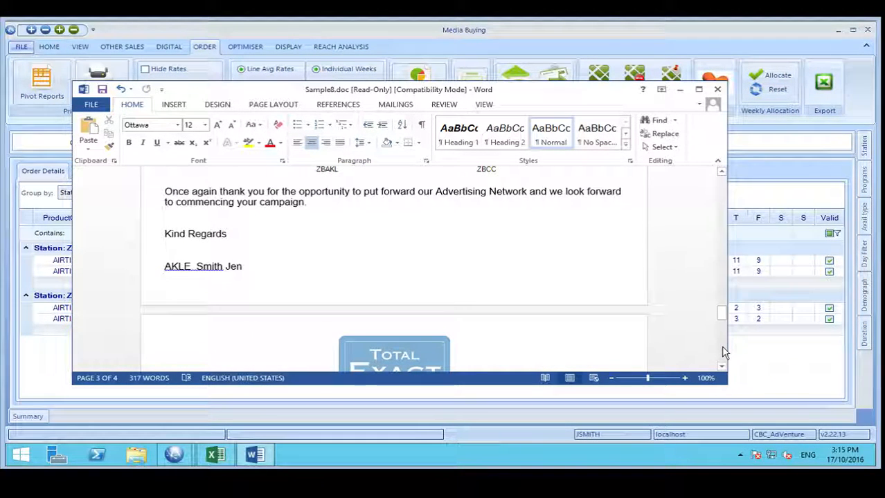
pyautogui.click(722, 350)
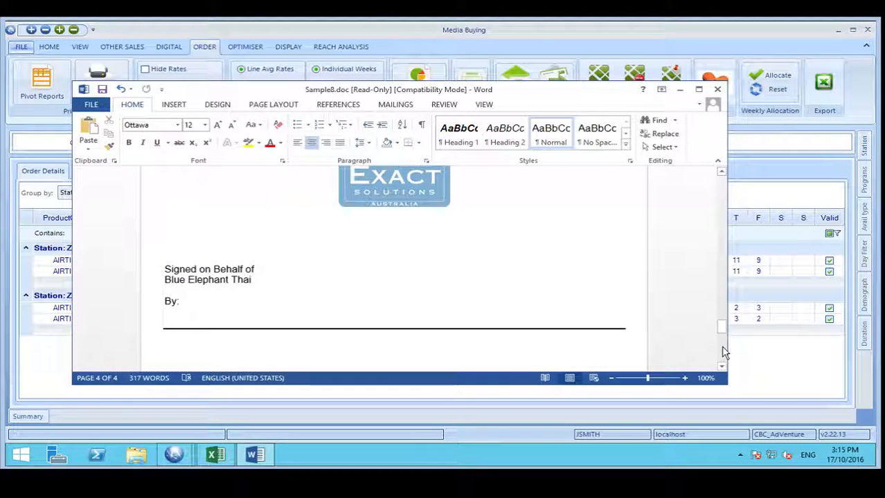
pyautogui.click(680, 91)
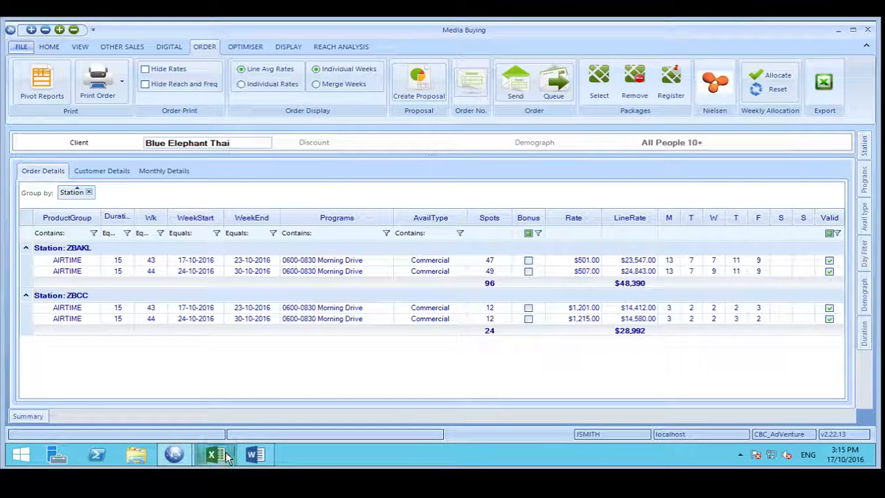
# Send the Blue Elephant Thai order and show the customer details with the order numbers per station.
pyautogui.moveTo(253, 456)
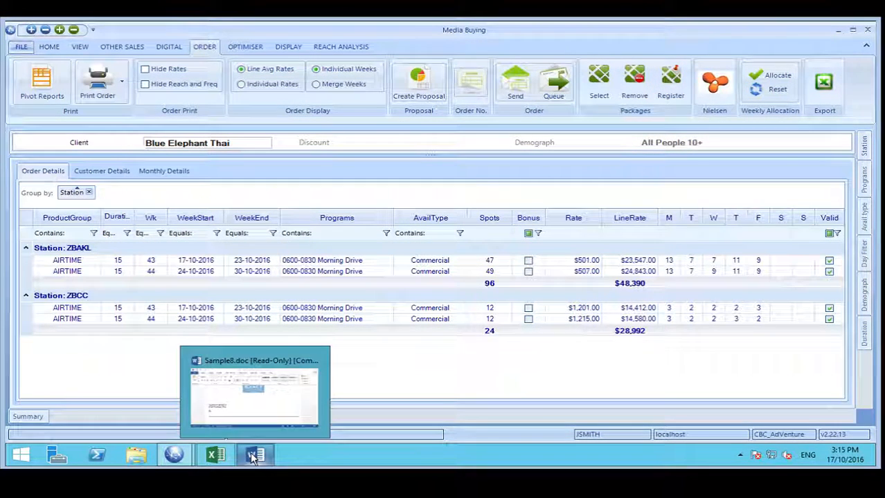
pyautogui.click(459, 362)
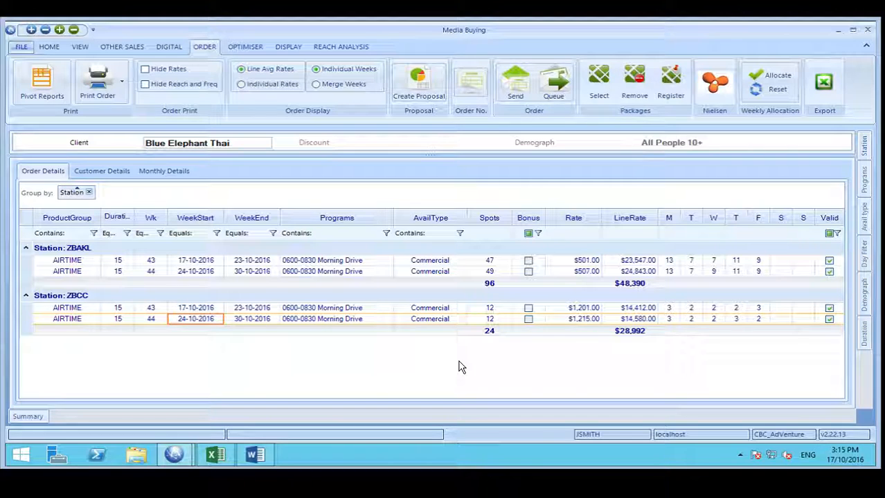
pyautogui.click(521, 86)
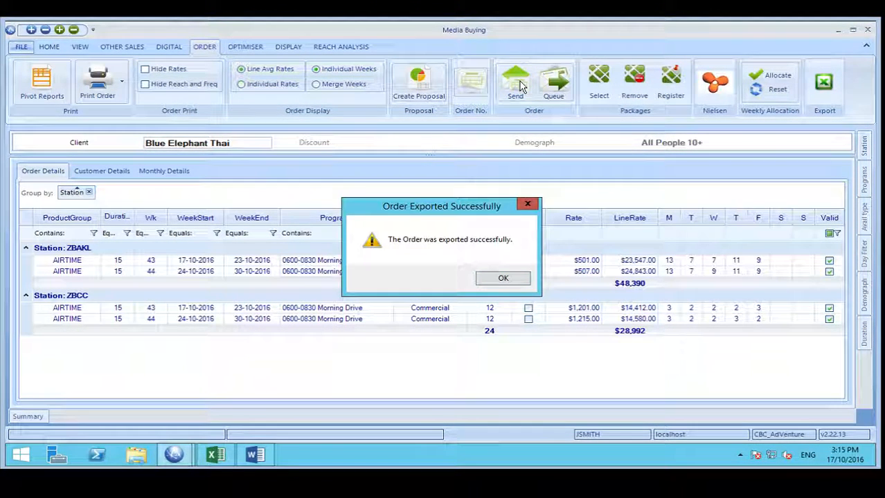
pyautogui.click(504, 279)
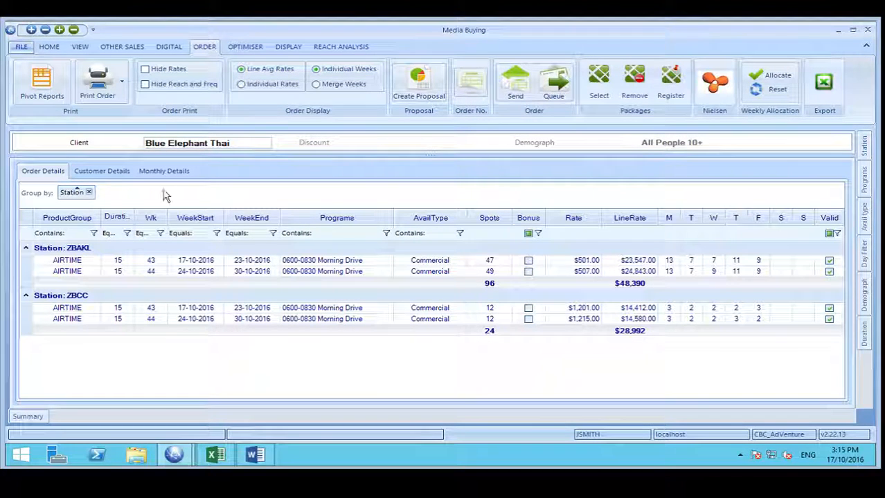
pyautogui.click(113, 173)
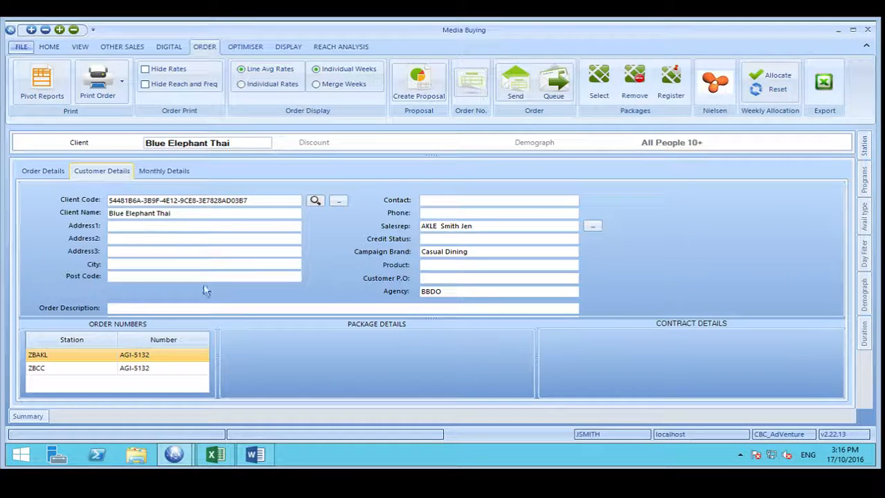